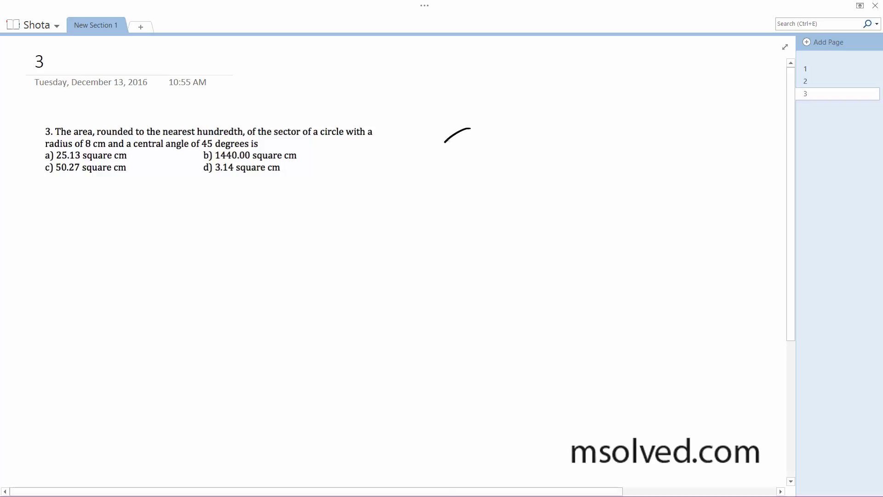
# Sketch a circle with a shaded sector beside the problem, redoing the first messy strokes
pyautogui.moveTo(470, 137); pyautogui.dragTo(463, 131)
pyautogui.moveTo(297, 112)
pyautogui.mouseDown()
pyautogui.moveTo(473, 137)
pyautogui.moveTo(585, 187)
pyautogui.mouseUp()
pyautogui.scroll(2, 465, 139)
pyautogui.moveTo(519, 148); pyautogui.dragTo(660, 163)
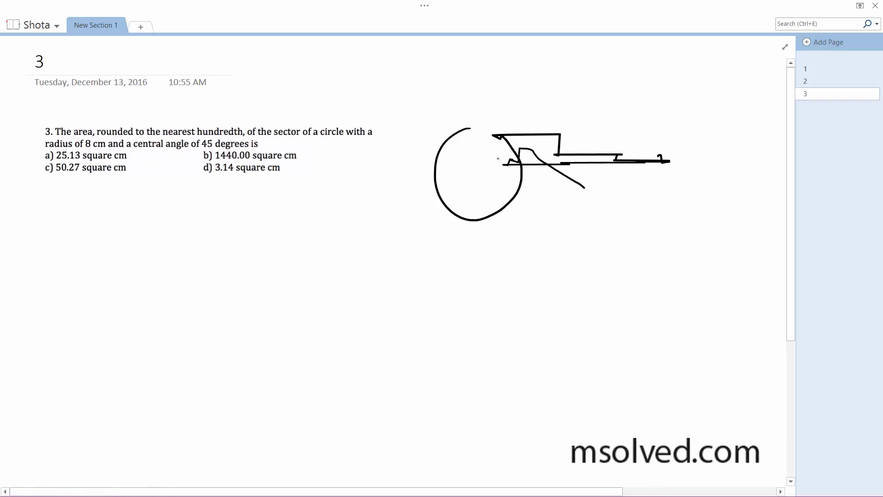
pyautogui.hotkey('ctrl', 'z')
pyautogui.hotkey('ctrl', 'z')
pyautogui.hotkey('ctrl', 'z')
pyautogui.hotkey('ctrl', 'z')
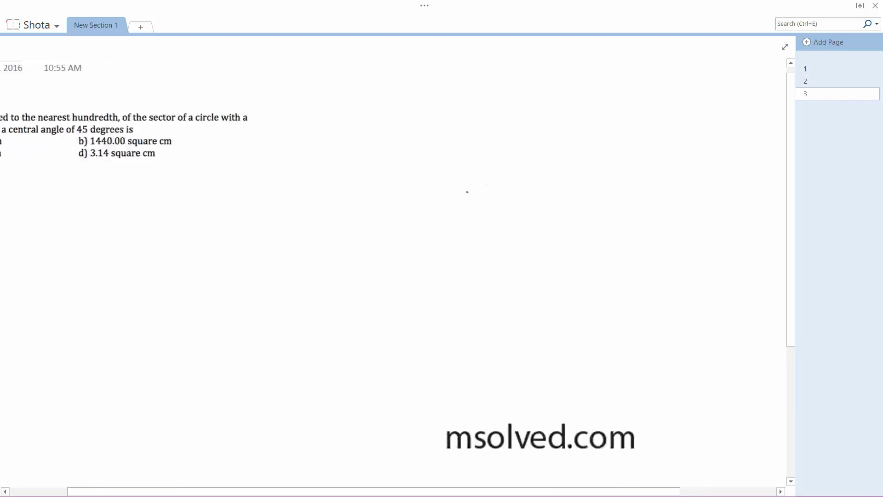
pyautogui.moveTo(441, 151)
pyautogui.mouseDown()
pyautogui.moveTo(434, 153)
pyautogui.moveTo(483, 186)
pyautogui.moveTo(509, 186)
pyautogui.mouseUp()
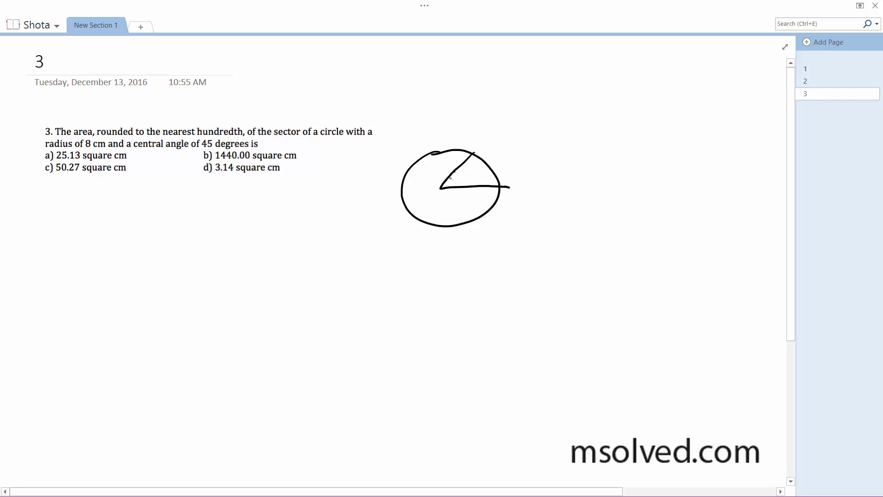
pyautogui.moveTo(445, 183)
pyautogui.mouseDown()
pyautogui.moveTo(476, 161)
pyautogui.moveTo(478, 182)
pyautogui.moveTo(493, 183)
pyautogui.moveTo(489, 166)
pyautogui.mouseUp()
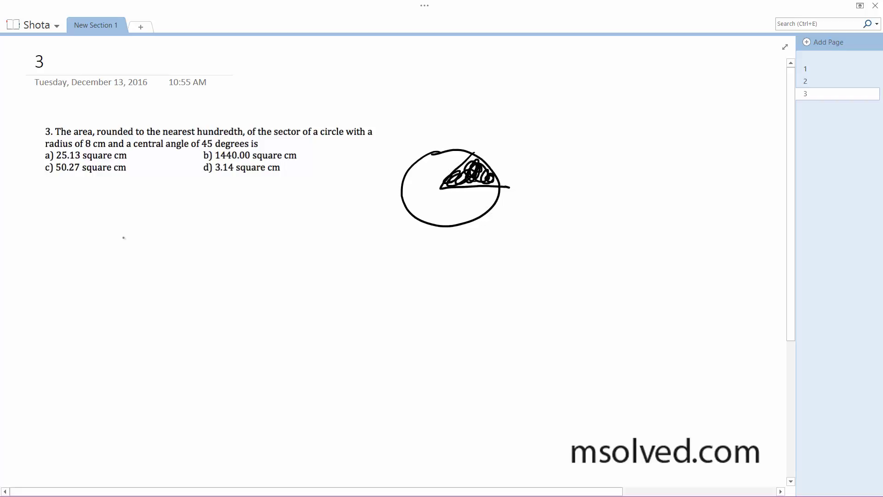
# Handwrite the sector area formula A = ½r²θ below the answer choices
pyautogui.moveTo(65, 230); pyautogui.dragTo(106, 214)
pyautogui.moveTo(122, 197)
pyautogui.mouseDown()
pyautogui.moveTo(124, 214)
pyautogui.moveTo(135, 212)
pyautogui.mouseUp()
pyautogui.moveTo(117, 221)
pyautogui.mouseDown()
pyautogui.moveTo(135, 233)
pyautogui.moveTo(169, 209)
pyautogui.moveTo(196, 210)
pyautogui.mouseUp()
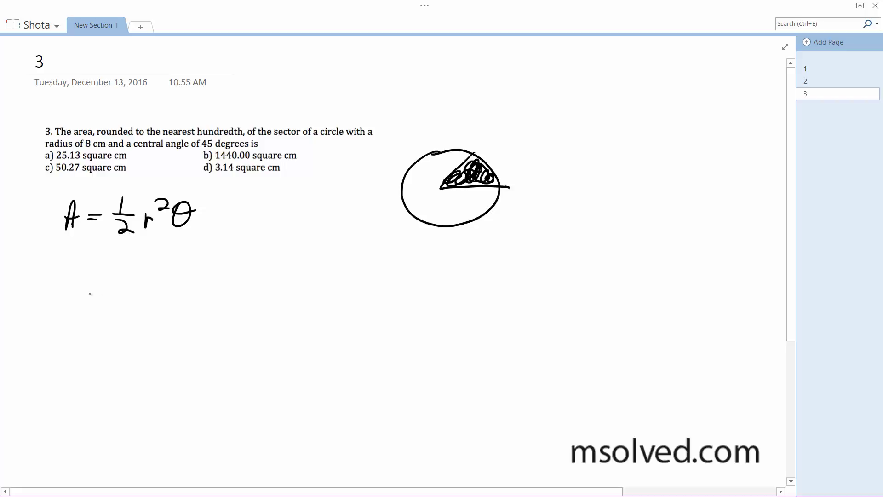
# Ink A = ½ · 8² · on a new line beneath the formula
pyautogui.moveTo(66, 306)
pyautogui.mouseDown()
pyautogui.moveTo(82, 303)
pyautogui.moveTo(89, 290)
pyautogui.mouseUp()
pyautogui.moveTo(92, 294); pyautogui.dragTo(132, 281)
pyautogui.moveTo(125, 282)
pyautogui.mouseDown()
pyautogui.moveTo(145, 281)
pyautogui.moveTo(144, 298)
pyautogui.mouseUp()
pyautogui.click(158, 284)
pyautogui.moveTo(185, 270); pyautogui.dragTo(205, 272)
pyautogui.click(214, 280)
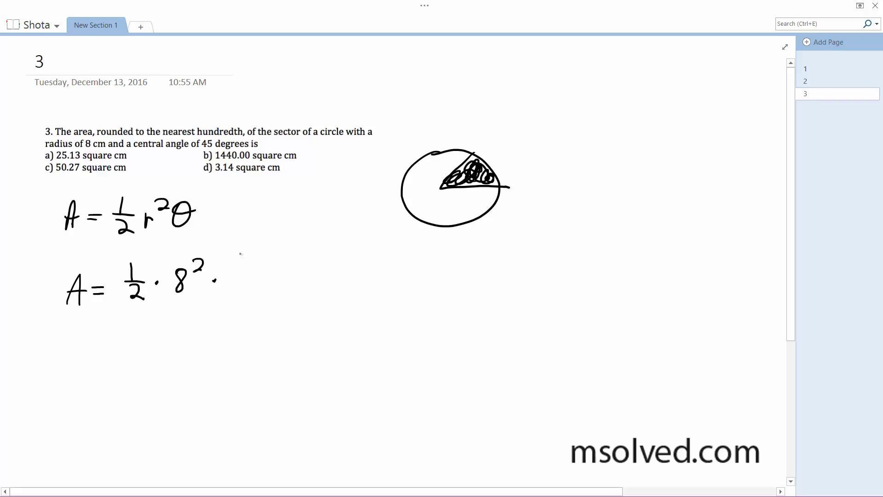
# Ink 45° · π/180 after 8², then start the next line with 32·
pyautogui.moveTo(235, 252); pyautogui.dragTo(245, 266)
pyautogui.moveTo(243, 253)
pyautogui.mouseDown()
pyautogui.moveTo(243, 273)
pyautogui.moveTo(262, 251)
pyautogui.moveTo(296, 273)
pyautogui.mouseUp()
pyautogui.moveTo(302, 255)
pyautogui.mouseDown()
pyautogui.moveTo(301, 271)
pyautogui.moveTo(321, 258)
pyautogui.mouseUp()
pyautogui.moveTo(290, 274)
pyautogui.mouseDown()
pyautogui.moveTo(320, 274)
pyautogui.moveTo(294, 290)
pyautogui.mouseUp()
pyautogui.moveTo(302, 279)
pyautogui.mouseDown()
pyautogui.moveTo(305, 288)
pyautogui.moveTo(321, 279)
pyautogui.mouseUp()
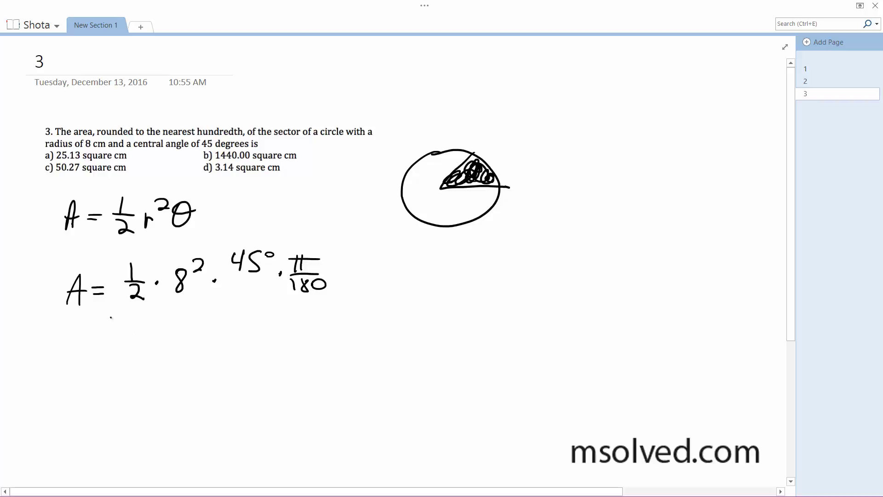
pyautogui.moveTo(113, 325)
pyautogui.mouseDown()
pyautogui.moveTo(123, 350)
pyautogui.moveTo(152, 350)
pyautogui.mouseUp()
# Write π/4 = 8π ≈ 25. after 32· on the lower line
pyautogui.moveTo(182, 315); pyautogui.dragTo(182, 333)
pyautogui.moveTo(190, 313)
pyautogui.mouseDown()
pyautogui.moveTo(192, 332)
pyautogui.moveTo(205, 318)
pyautogui.mouseUp()
pyautogui.moveTo(173, 336)
pyautogui.mouseDown()
pyautogui.moveTo(202, 335)
pyautogui.moveTo(195, 349)
pyautogui.mouseUp()
pyautogui.moveTo(191, 342)
pyautogui.mouseDown()
pyautogui.moveTo(193, 361)
pyautogui.moveTo(229, 343)
pyautogui.mouseUp()
pyautogui.moveTo(212, 334)
pyautogui.mouseDown()
pyautogui.moveTo(257, 319)
pyautogui.moveTo(262, 343)
pyautogui.mouseUp()
pyautogui.moveTo(274, 329)
pyautogui.mouseDown()
pyautogui.moveTo(272, 343)
pyautogui.moveTo(280, 330)
pyautogui.moveTo(320, 335)
pyautogui.moveTo(329, 317)
pyautogui.mouseUp()
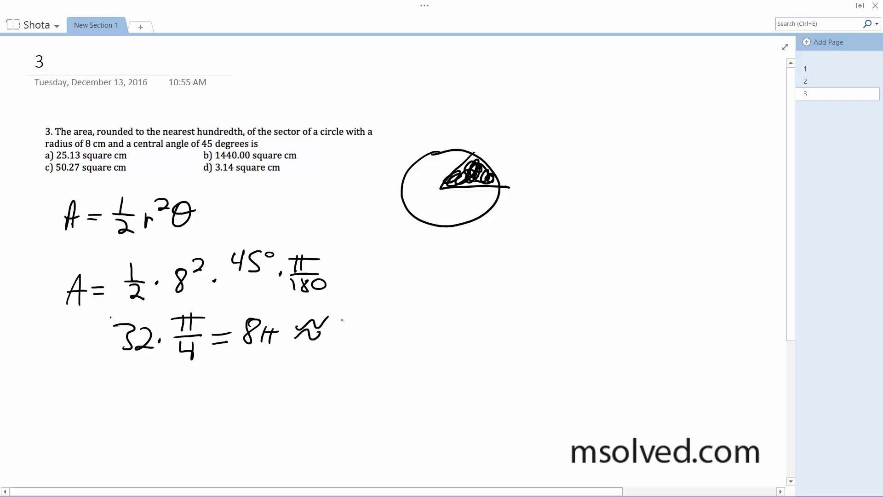
pyautogui.moveTo(343, 323); pyautogui.dragTo(373, 344)
pyautogui.click(397, 342)
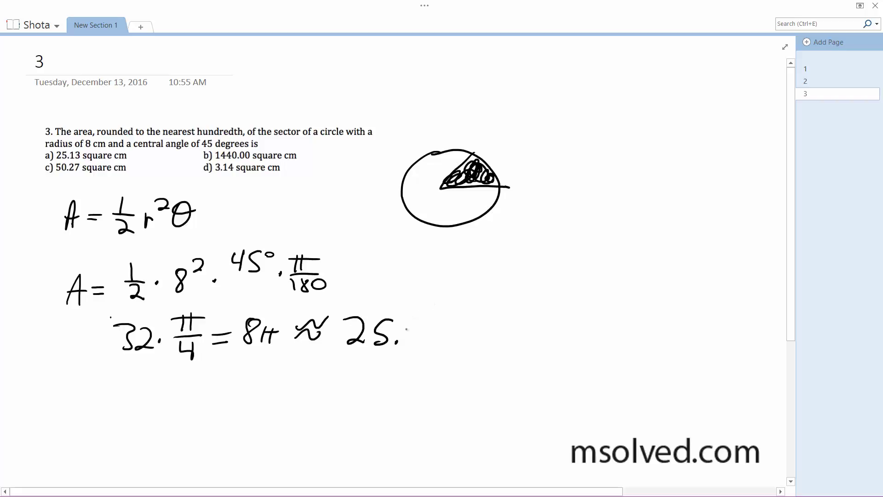
# Extend the answer to 25.13 cm² and draw a box around it
pyautogui.moveTo(413, 317)
pyautogui.mouseDown()
pyautogui.moveTo(407, 344)
pyautogui.moveTo(468, 337)
pyautogui.moveTo(486, 319)
pyautogui.mouseUp()
pyautogui.moveTo(340, 304)
pyautogui.mouseDown()
pyautogui.moveTo(337, 360)
pyautogui.moveTo(442, 357)
pyautogui.moveTo(495, 318)
pyautogui.moveTo(406, 303)
pyautogui.moveTo(330, 303)
pyautogui.mouseUp()
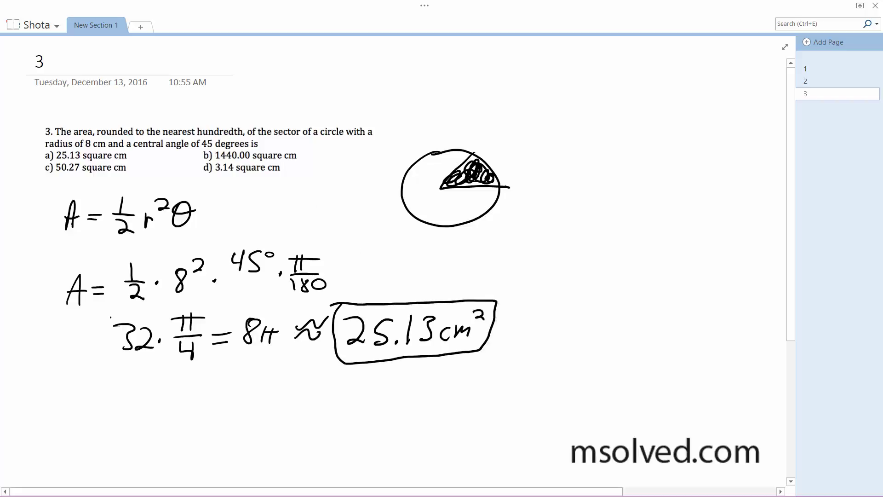